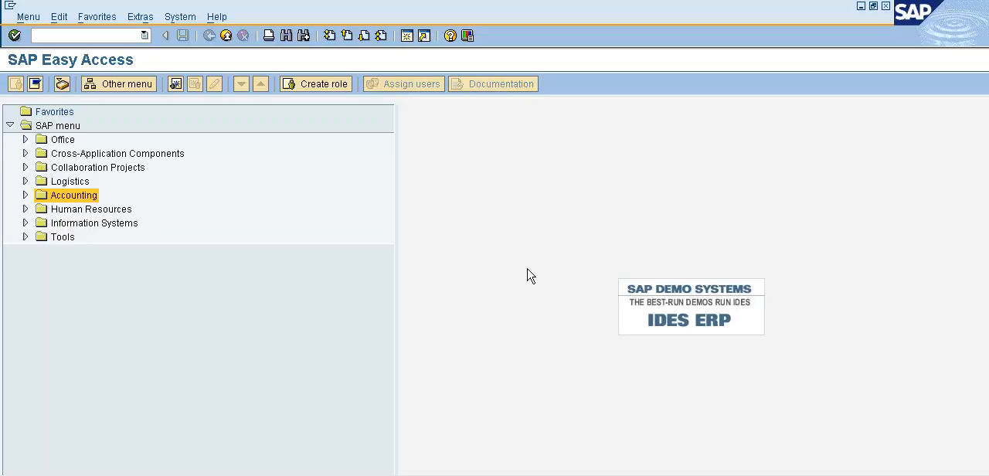
Open transaction OB53 for automatic posting accounts and enter POLO as the chart of accounts
left_click(120, 35)
type("/ob53")
key("Return")
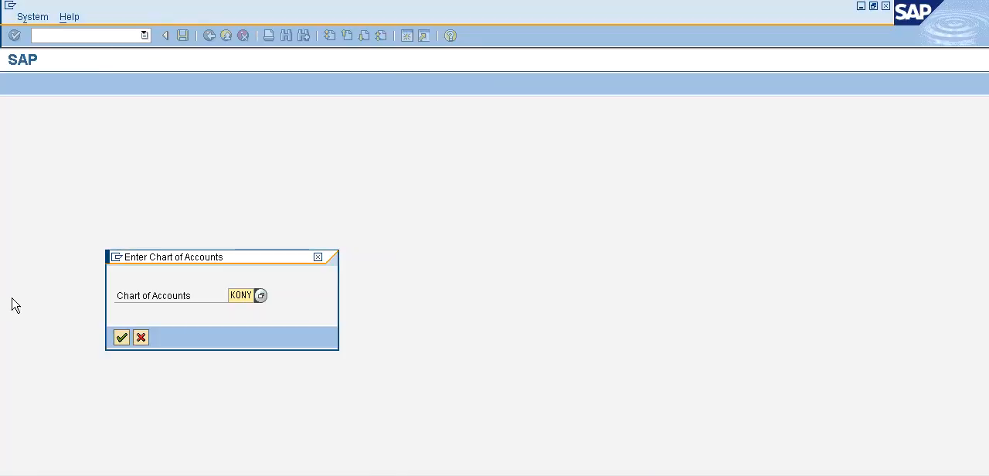
left_click_drag(230, 295, 282, 301)
type("POLO")
key("Return")
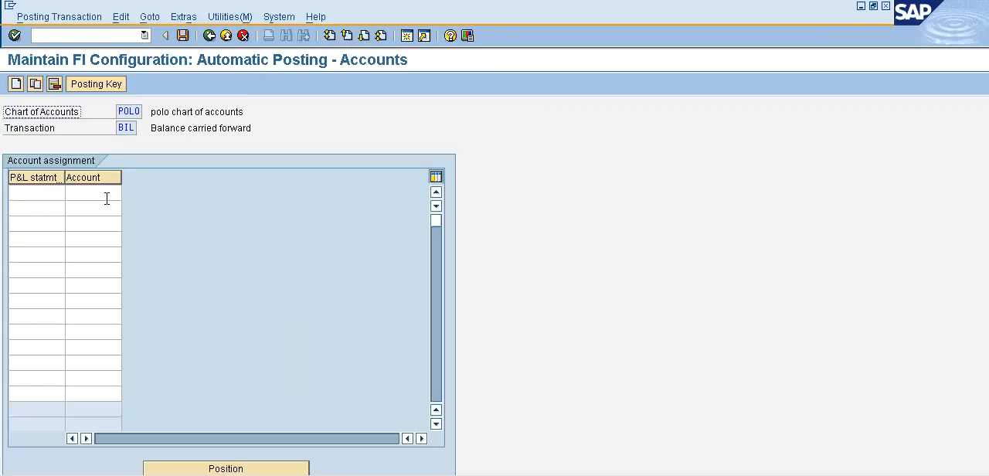
Assign account 100101 to P&L statement account type RS and save the entry under the proposed customizing request
left_click(32, 190)
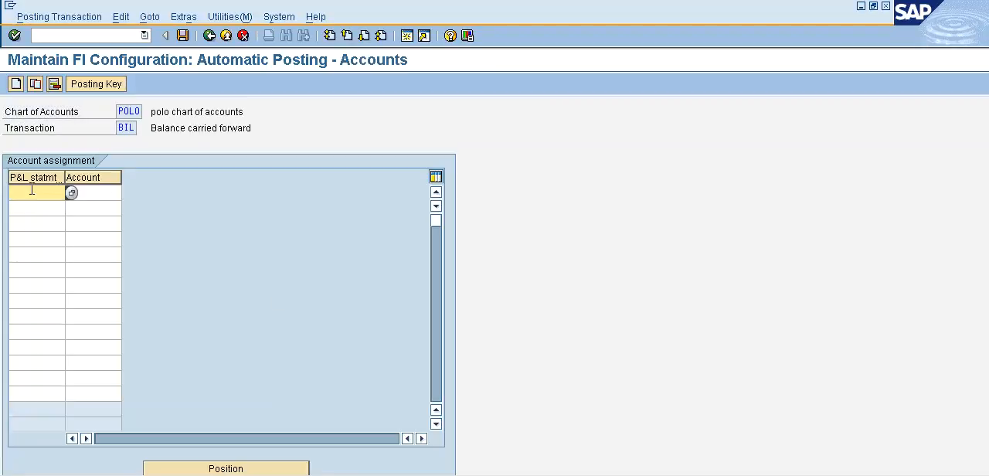
type("RS")
left_click(90, 191)
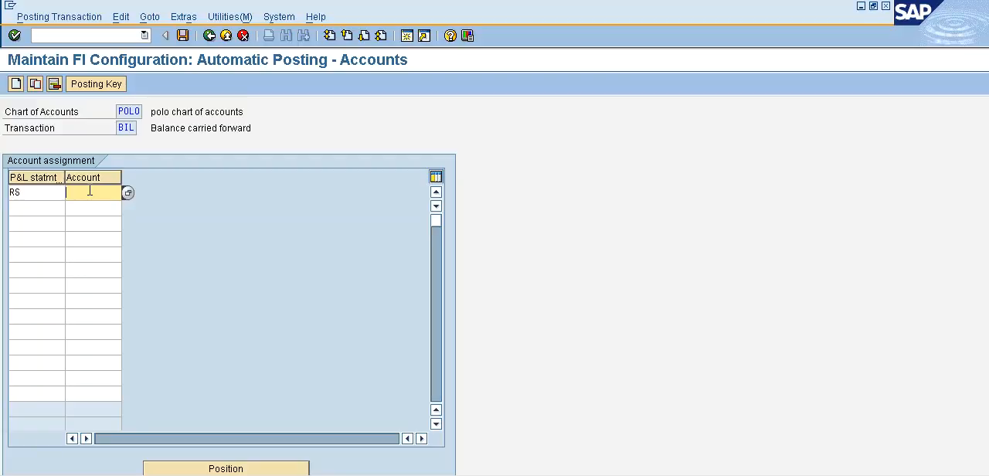
type("1")
type("0011")
type("101")
key("Return")
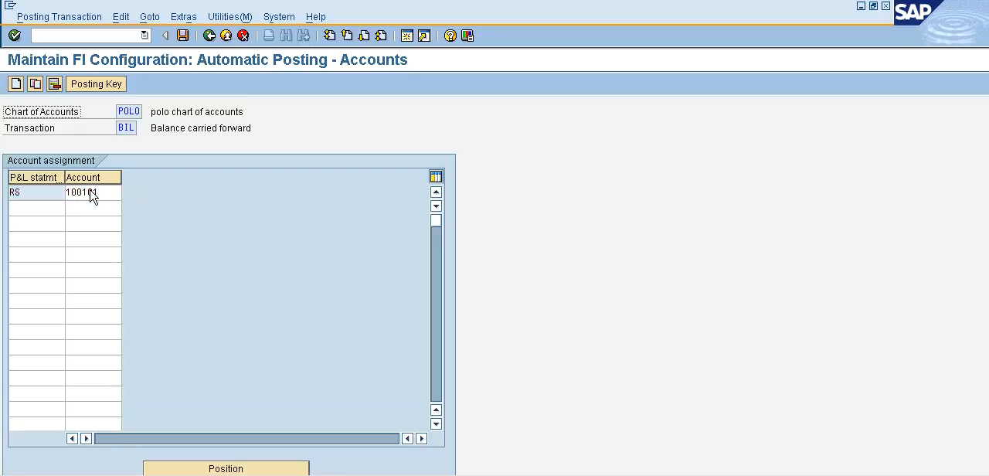
key("ctrl+s")
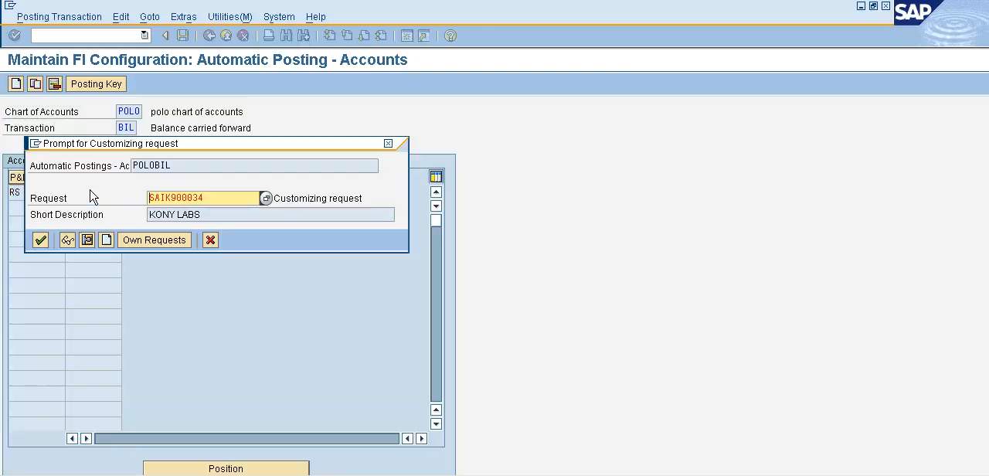
left_click(40, 241)
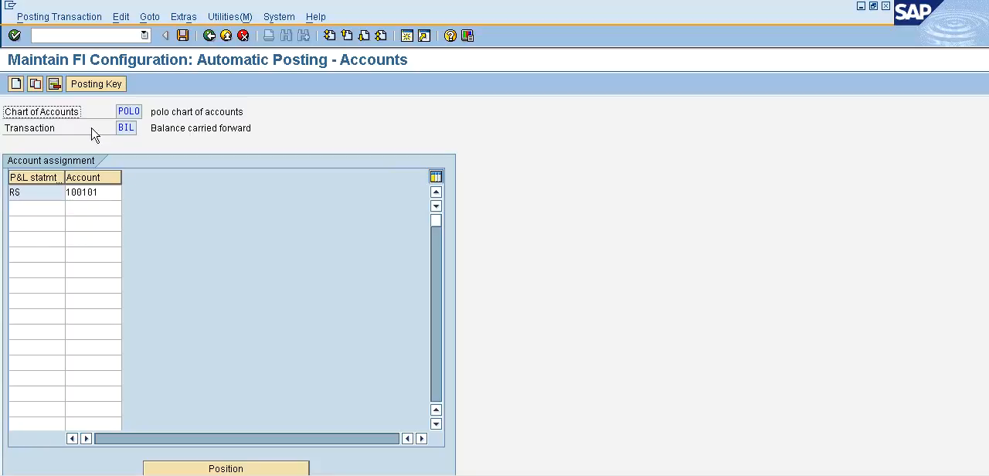
Open transaction FS00 for central G/L account maintenance
left_click(113, 35)
type("/nfs00")
key("Return")
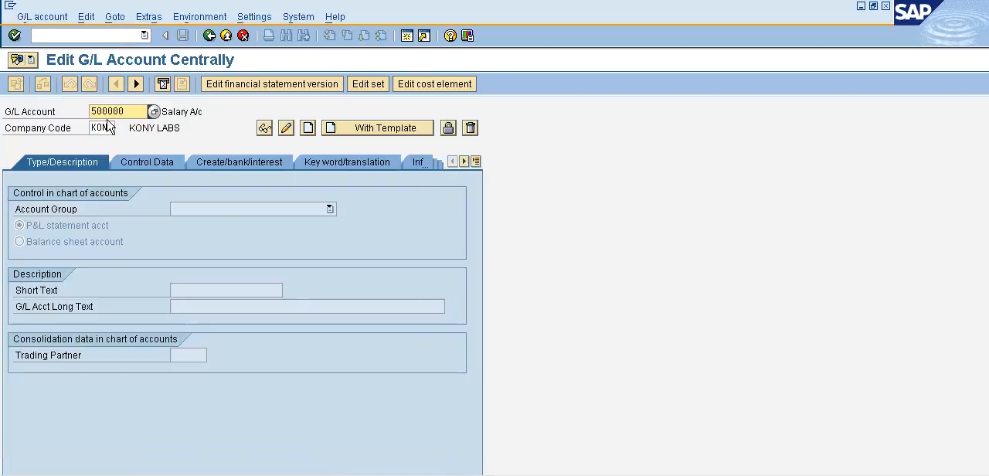
Specify company code POLO and G/L account 100101, and dismiss the information dialog
left_click_drag(94, 128, 120, 128)
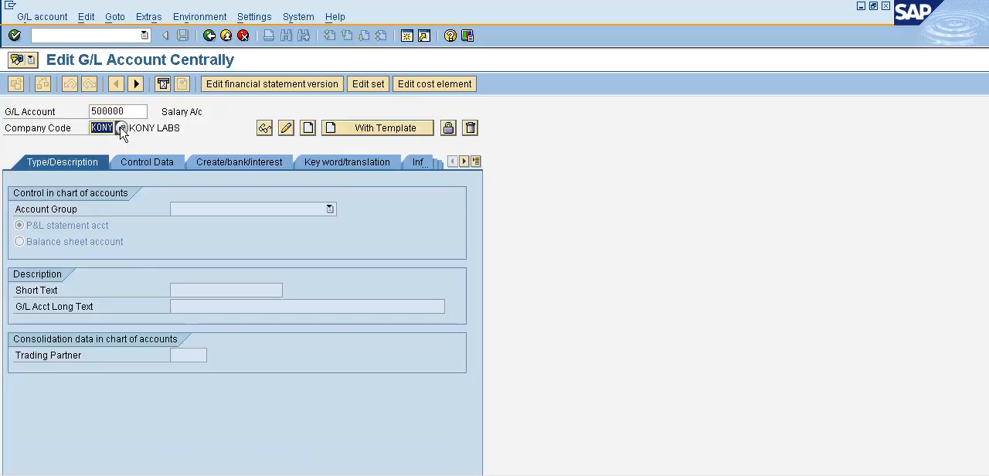
type("P")
key("Down")
key("Return")
left_click_drag(141, 114, 43, 116)
type("100101")
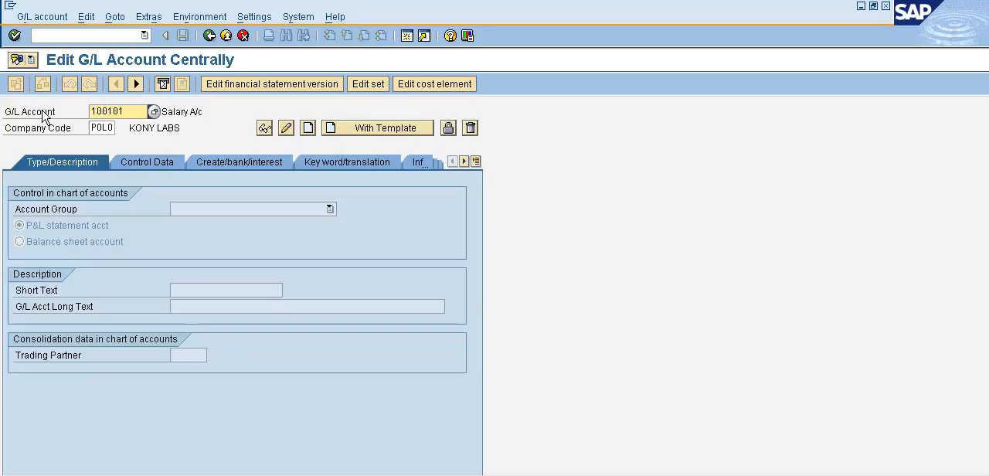
key("Return")
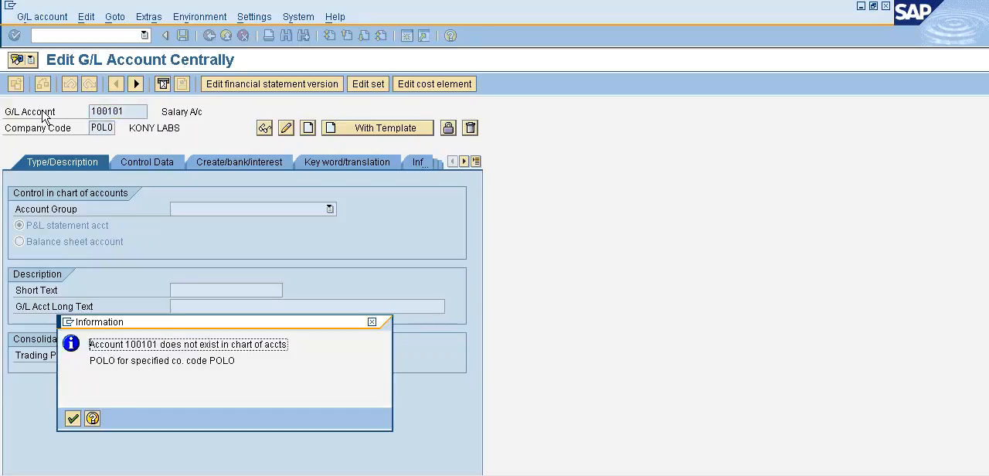
left_click(73, 417)
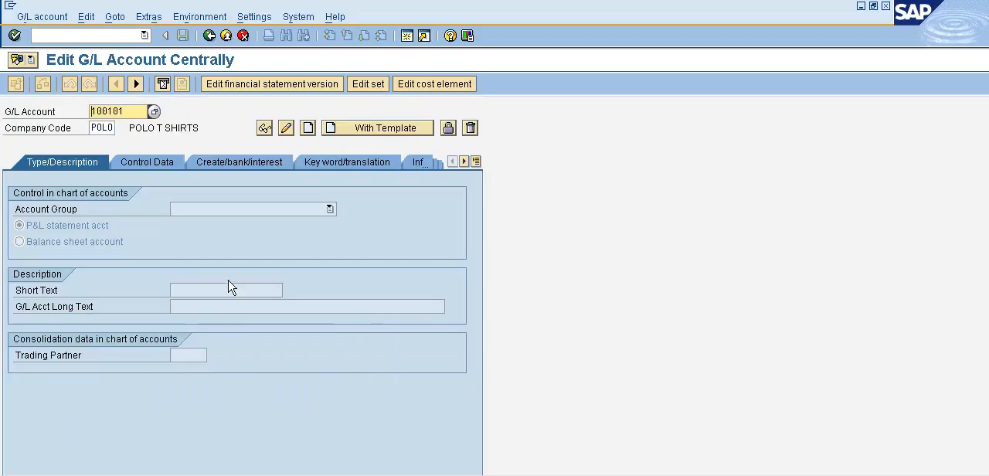
Start creating the G/L account with account group RESERVES & SURPLUS and classify it as a balance sheet account
left_click(308, 129)
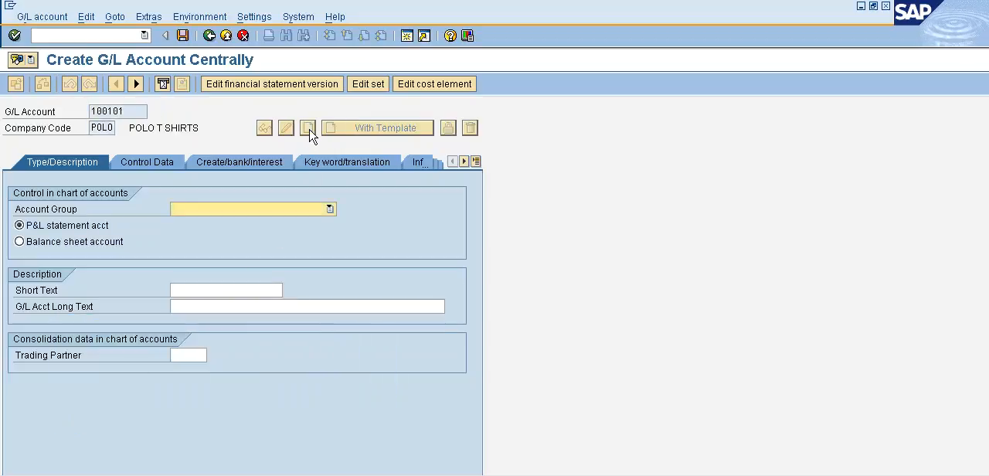
left_click(330, 209)
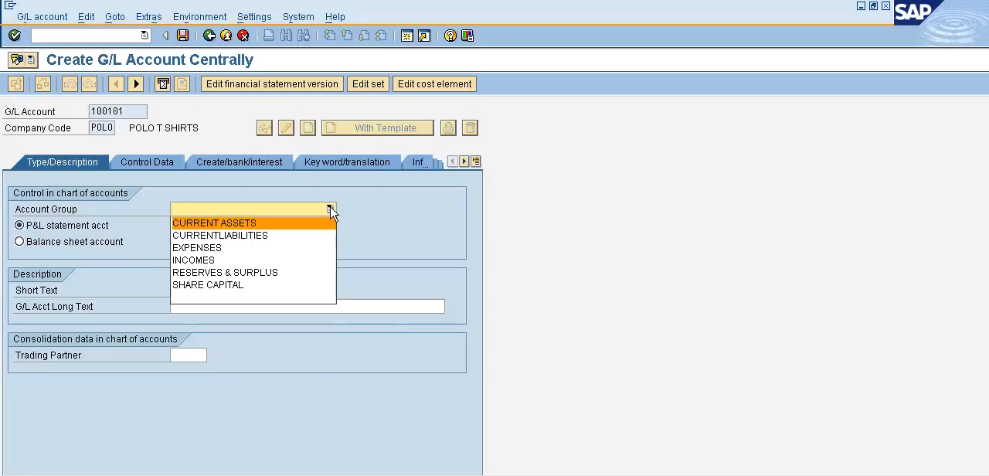
left_click(297, 272)
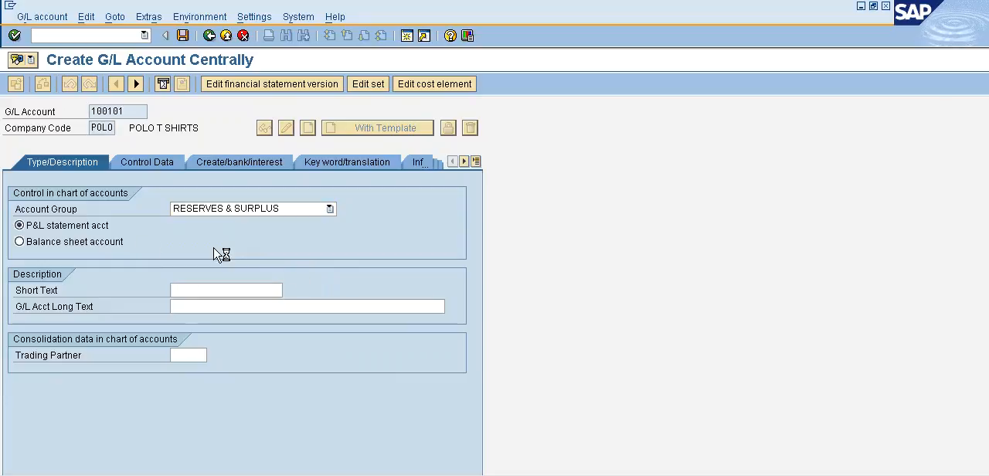
left_click(21, 242)
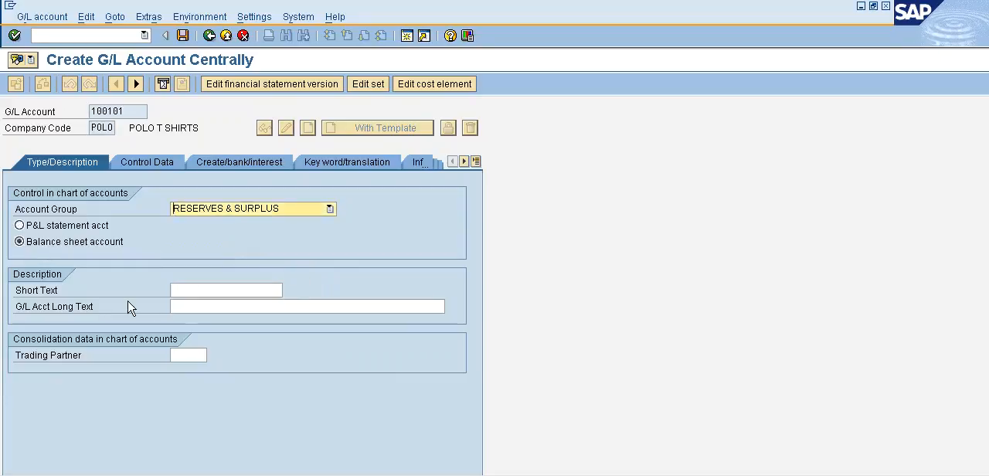
Set the account's short text to RETAINED EARNINGS and its long text to RETAINED EARNINGS A/C
left_click(212, 292)
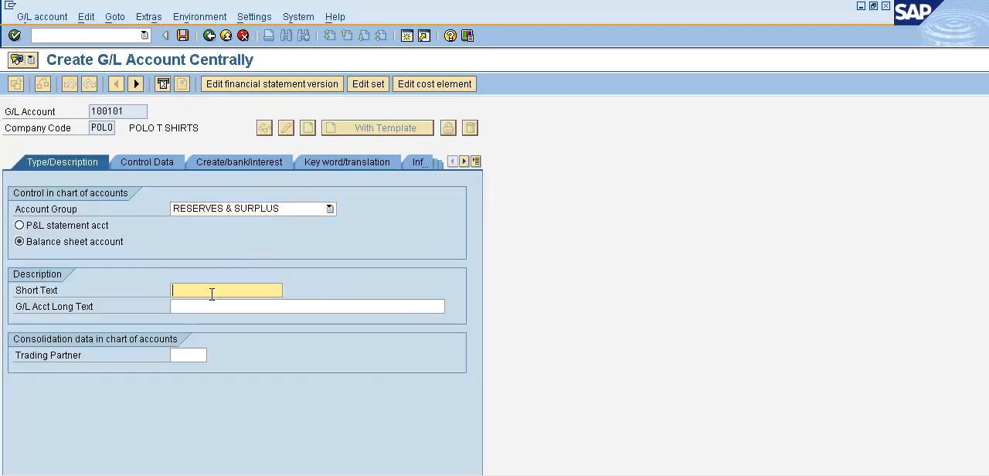
type("Re")
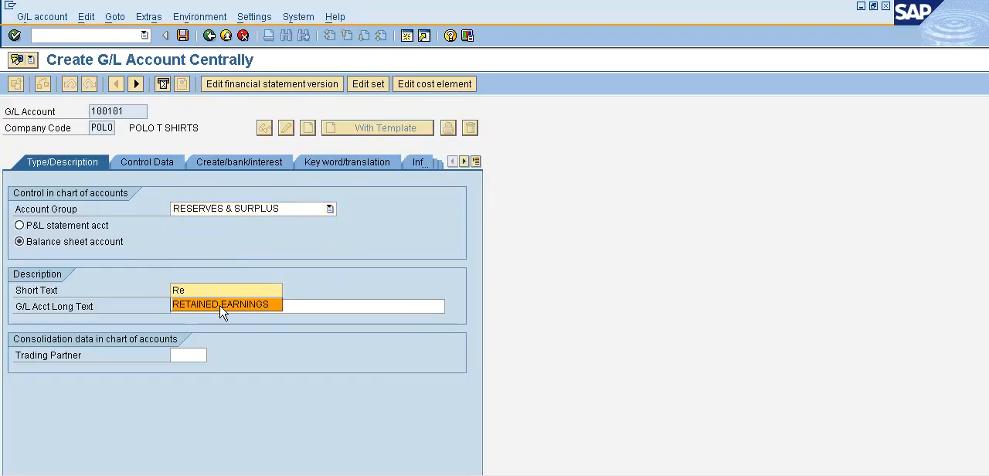
left_click(217, 303)
left_click(220, 306)
type("Re")
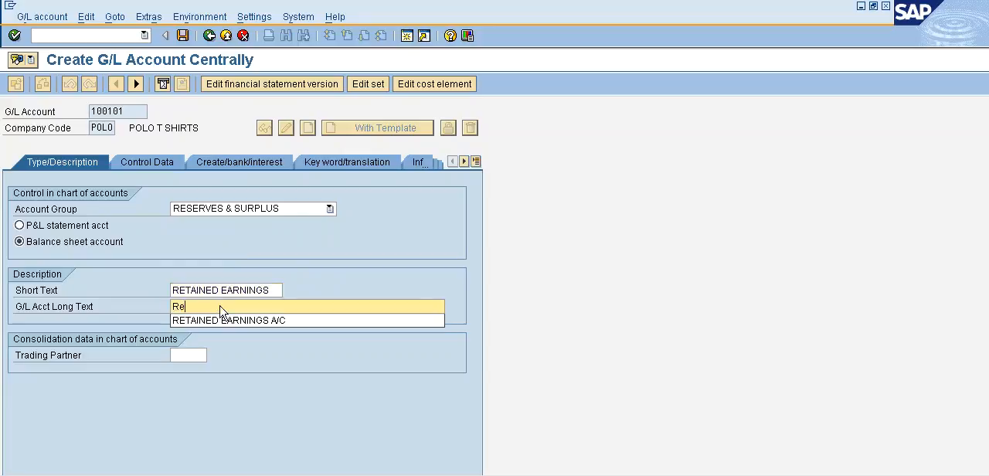
left_click(230, 326)
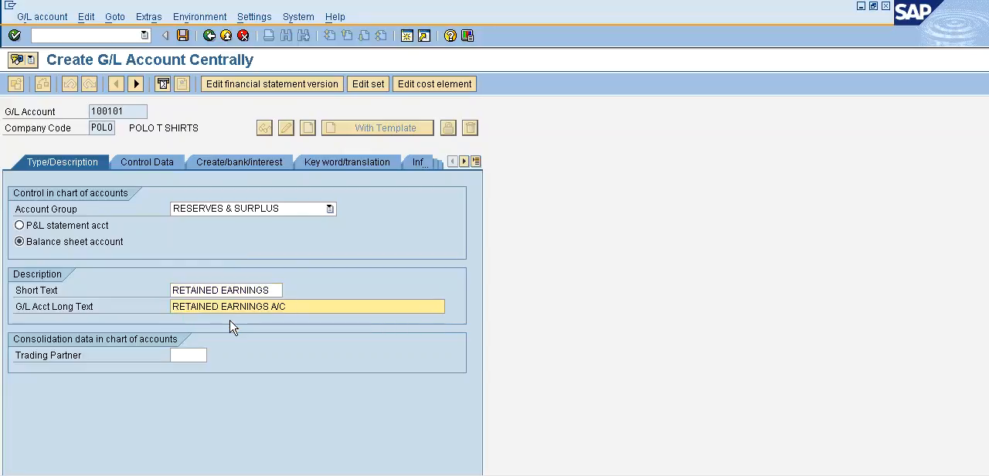
In the control data, enable only balances in local currency and line item display, and set the sort key to 001
left_click(157, 169)
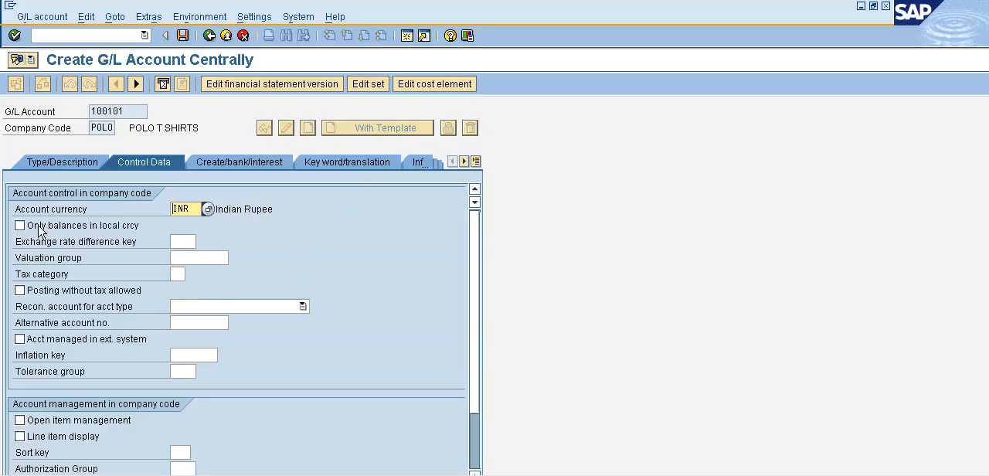
left_click(20, 226)
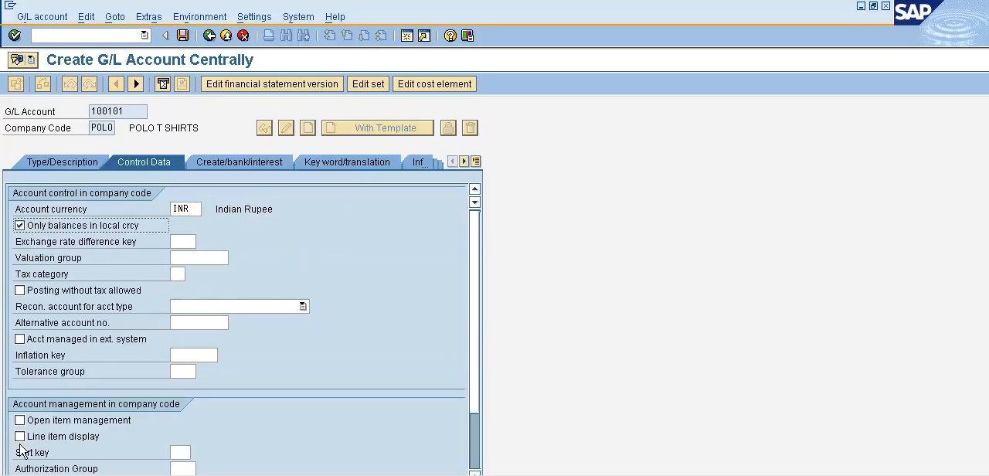
left_click(20, 437)
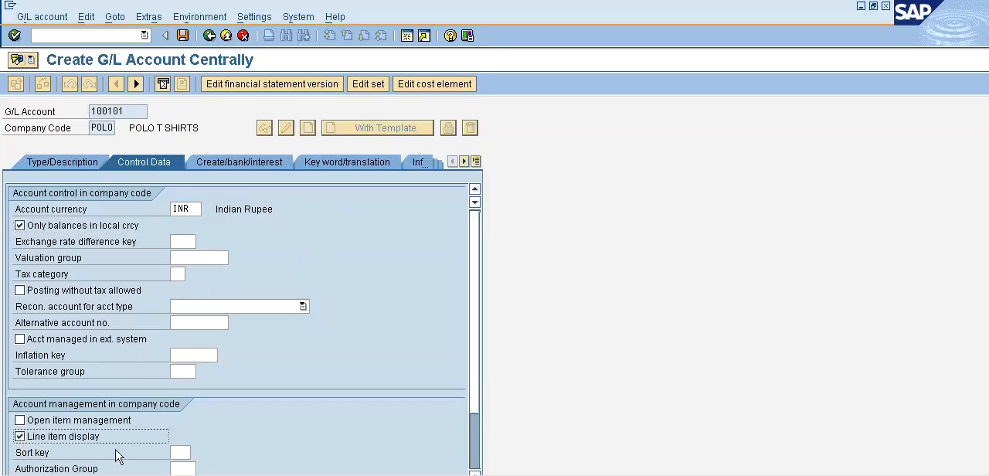
left_click(176, 453)
type("001")
left_click(198, 453)
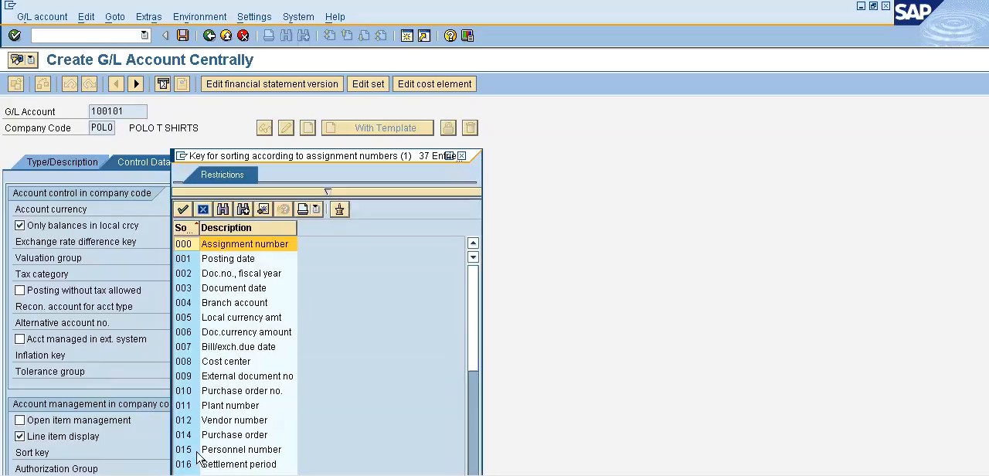
left_click_drag(423, 152, 492, 106)
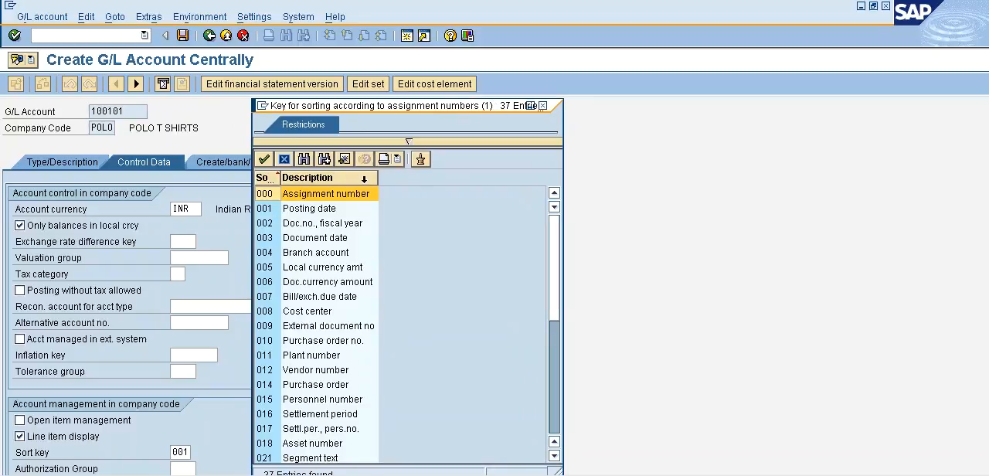
left_click(543, 105)
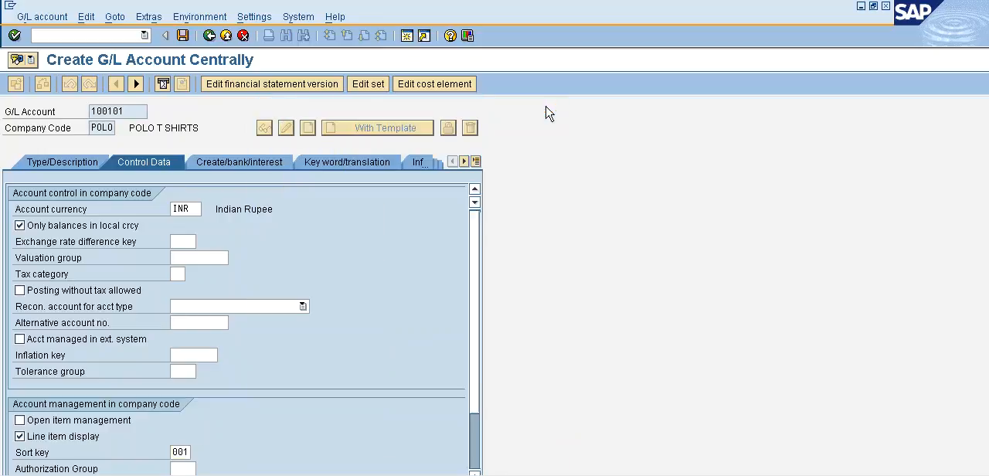
Set the field status group to G001, General (with text, allocation), and save the new G/L account
left_click(248, 163)
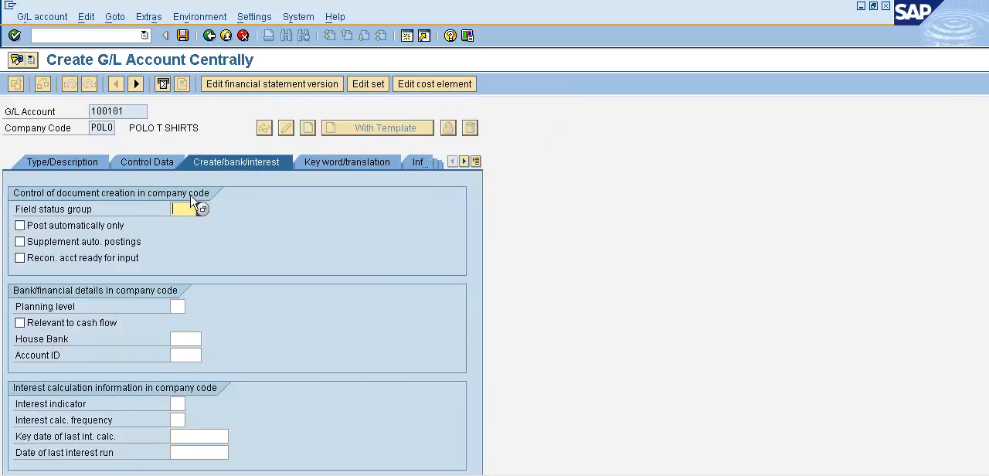
left_click(202, 210)
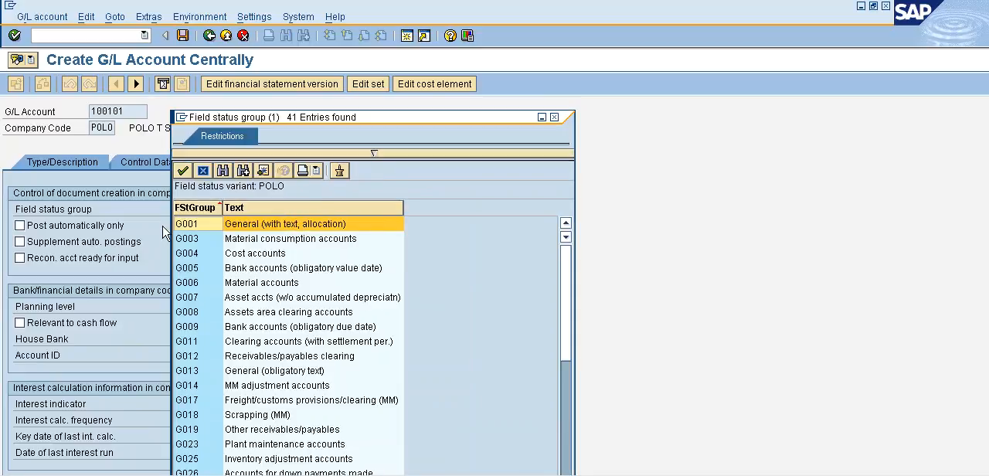
double_click(249, 224)
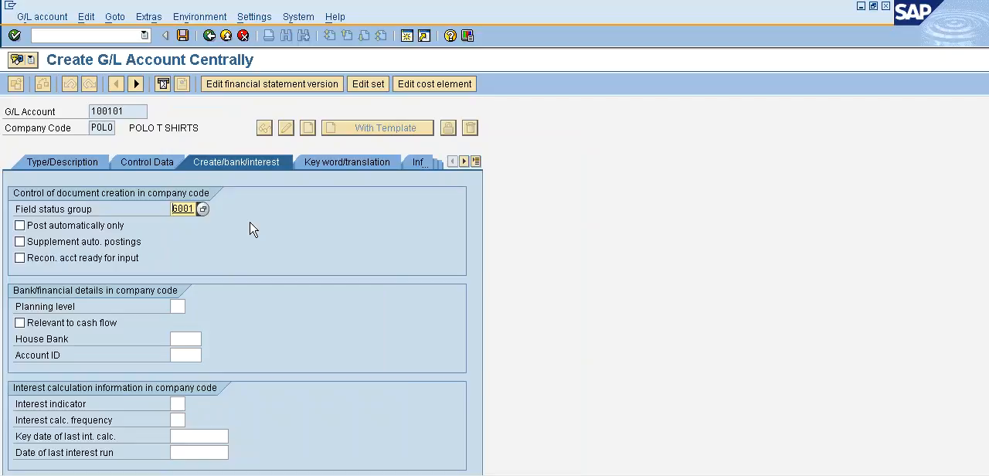
left_click(183, 36)
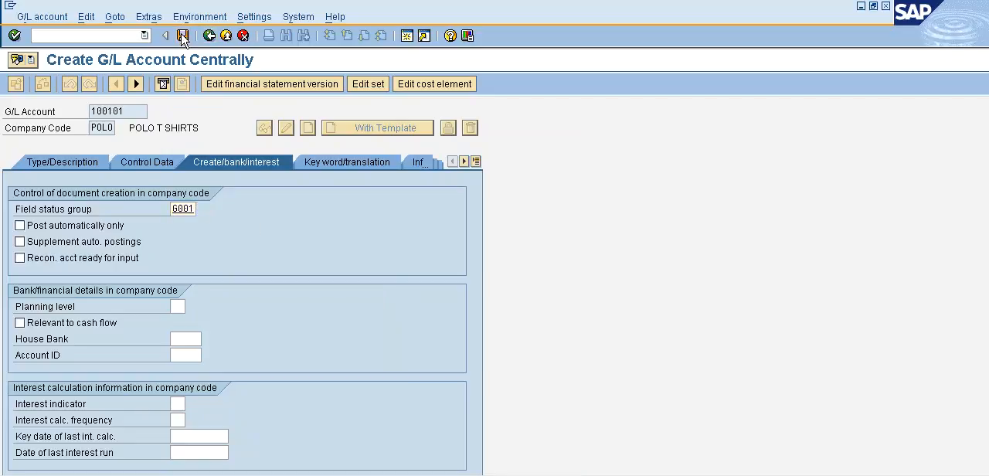